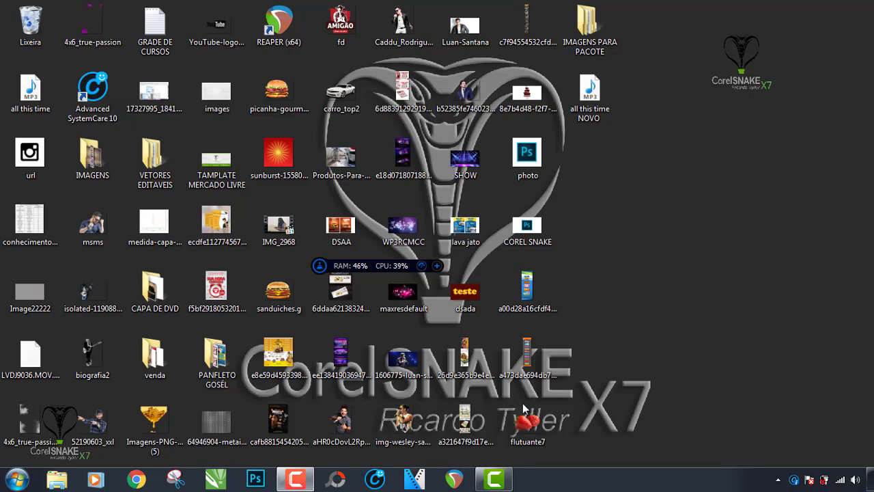
Step: Launch CorelDRAW X7 and confirm resetting the workspace to factory defaults
click(213, 480)
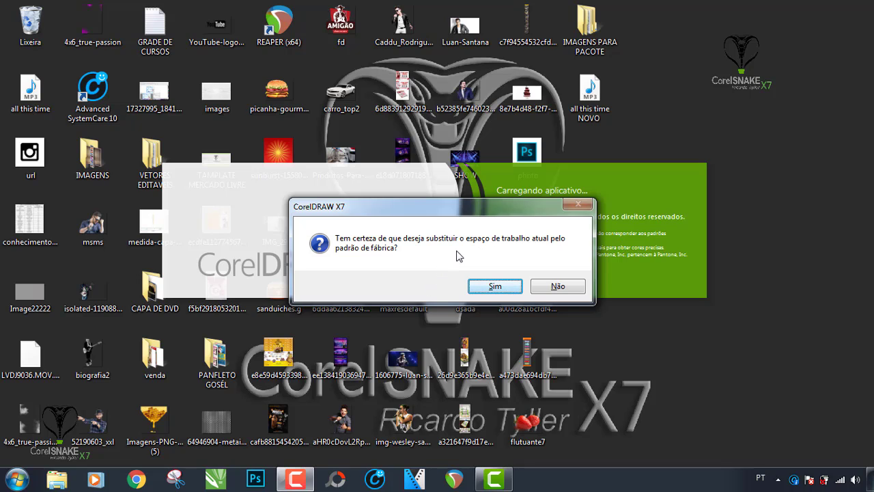
click(495, 287)
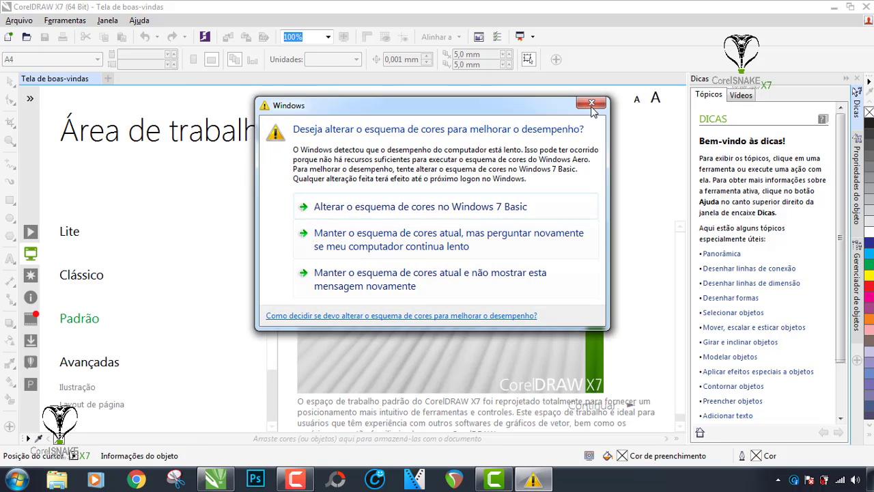
Step: Dismiss the colour-scheme prompt and create a new blank A4 document, Sem título-1
click(591, 103)
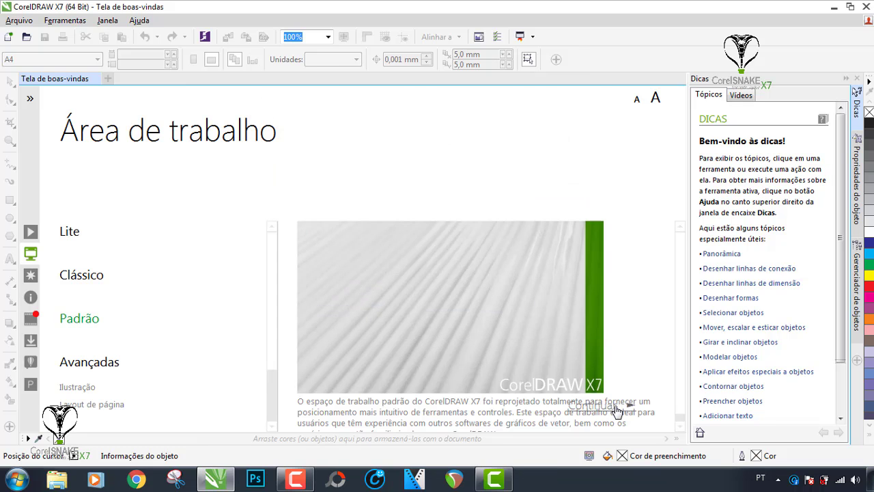
click(617, 410)
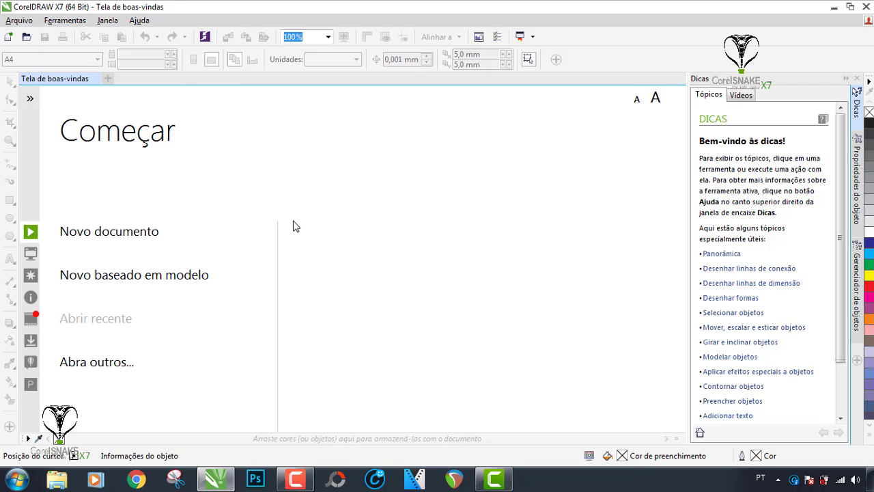
key(ctrl+n)
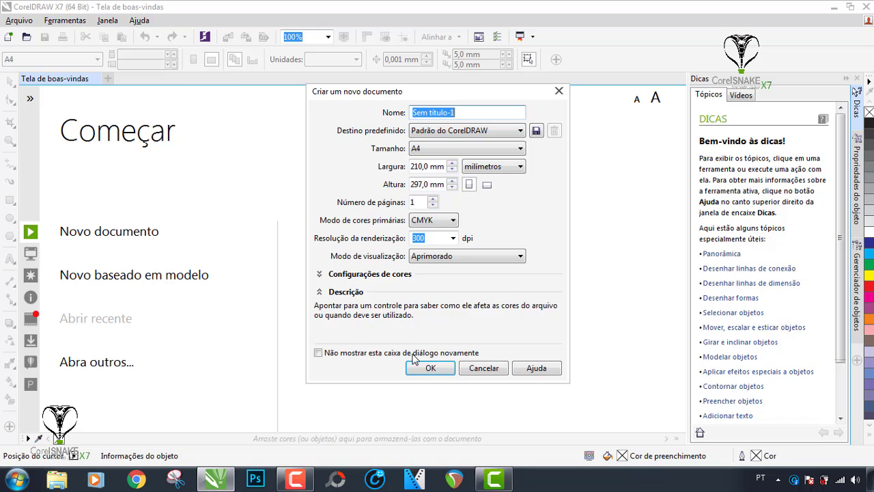
click(431, 422)
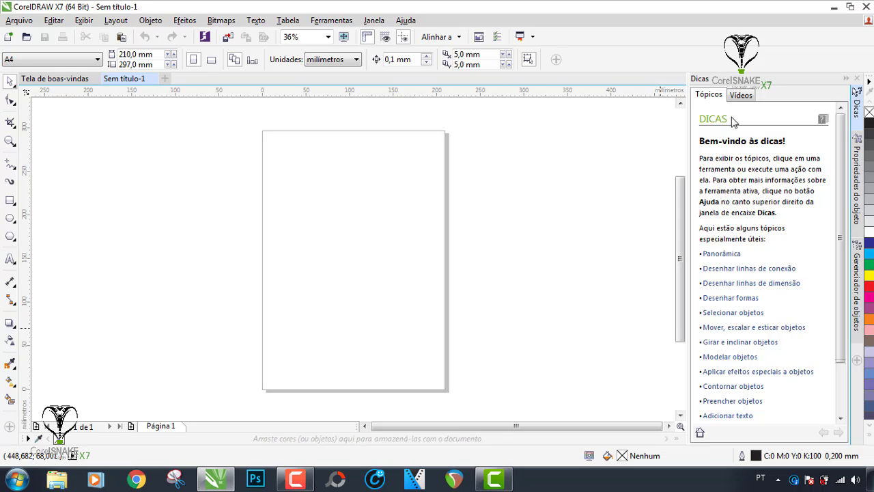
Step: Close the Dicas, Propriedades do objeto and Gerenciador de objetos dockers
click(847, 80)
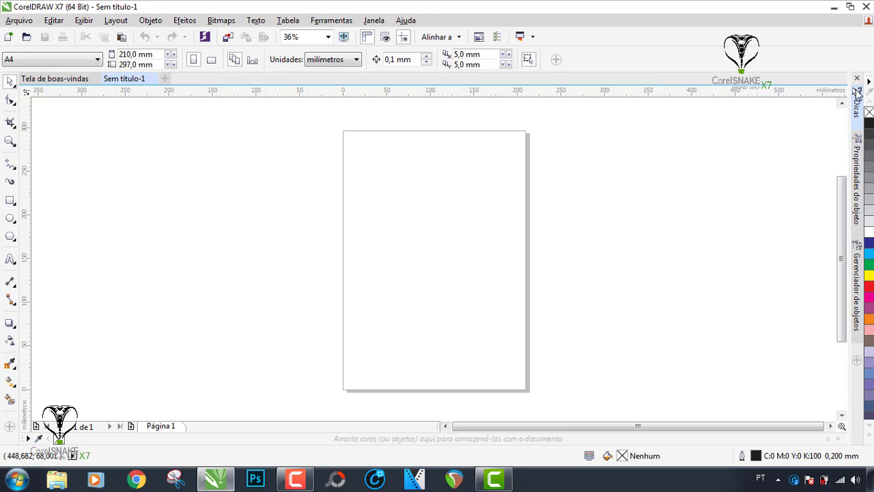
click(859, 126)
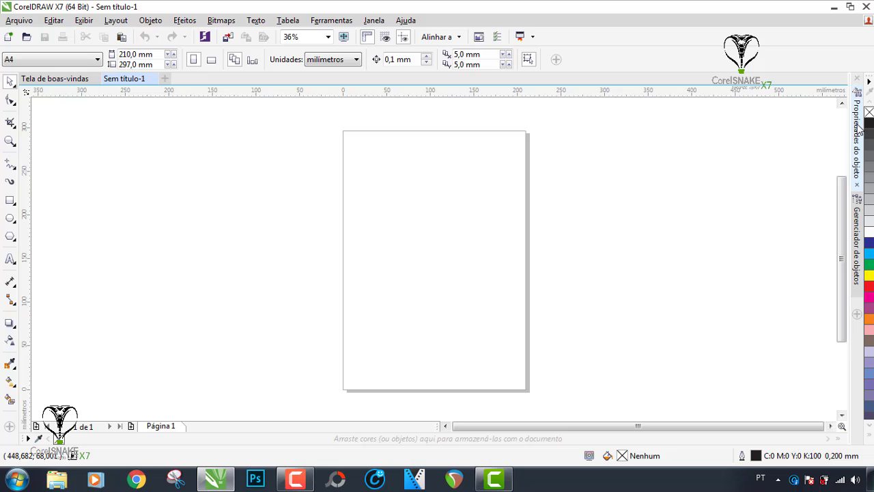
click(857, 184)
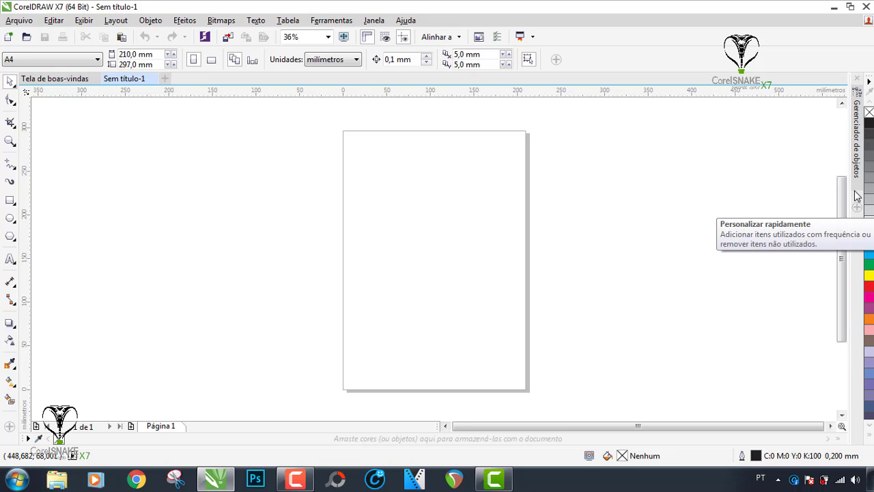
click(858, 186)
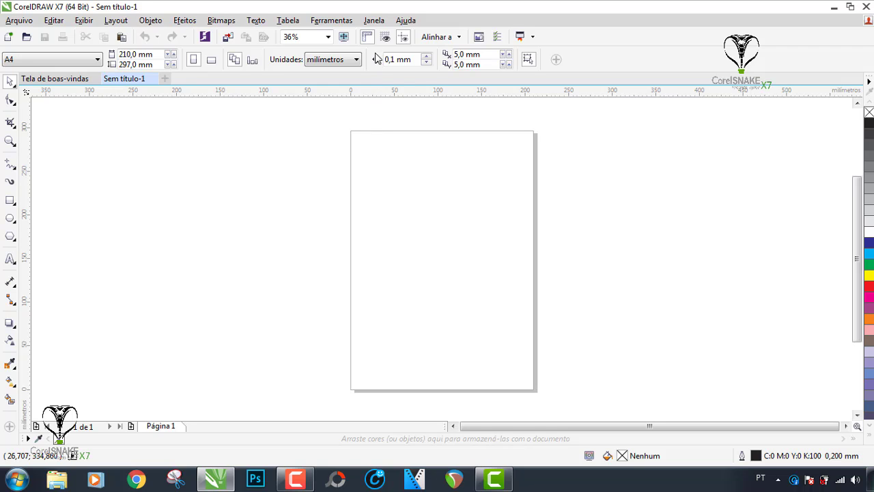
Step: Show the Paleta RGB padrão and dock it along the window's left edge
click(374, 20)
mouse_move(409, 217)
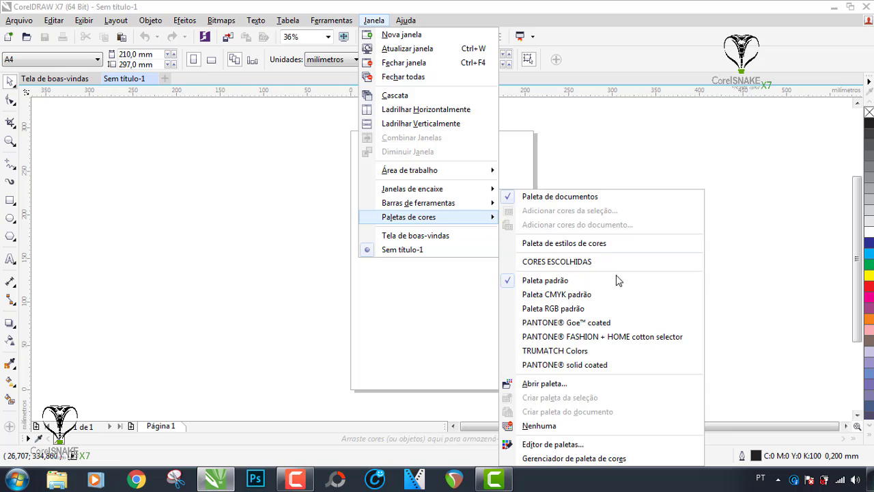
click(565, 309)
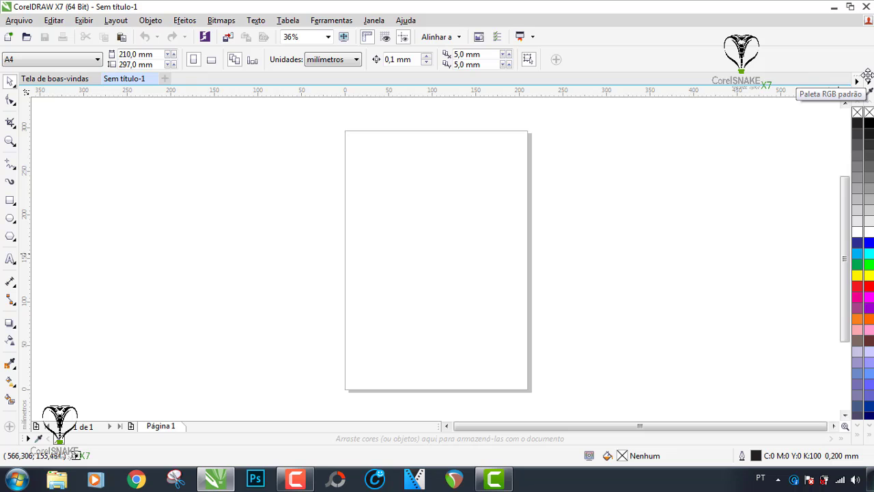
mouse_move(866, 75)
mouse_down()
mouse_move(406, 142)
mouse_move(6, 112)
mouse_up()
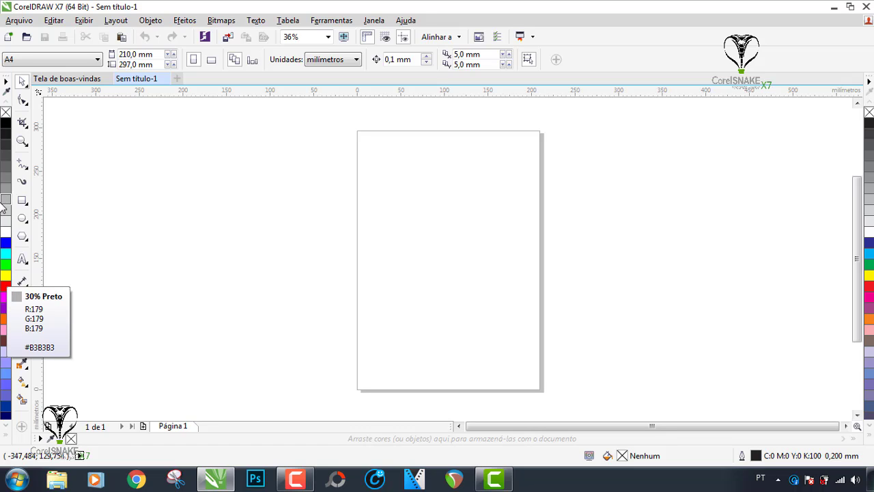
Step: Set both the left and right colour palettes to Fileiras > 3 linhas
click(6, 83)
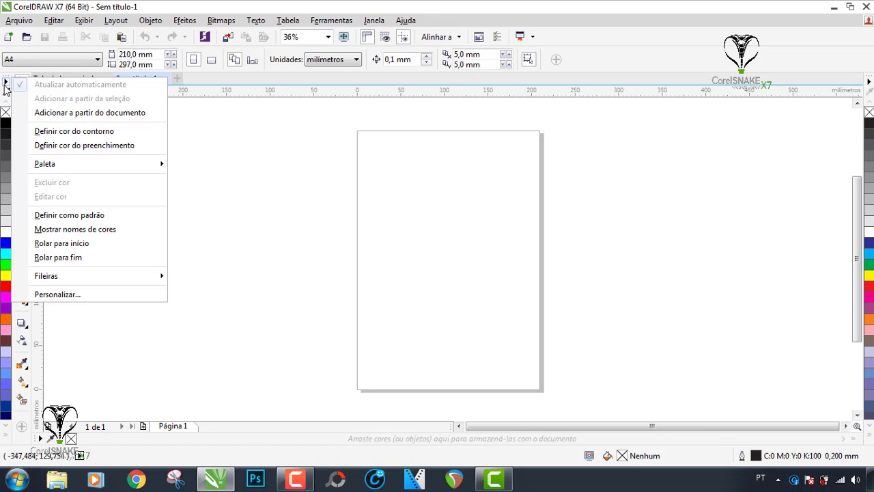
click(5, 86)
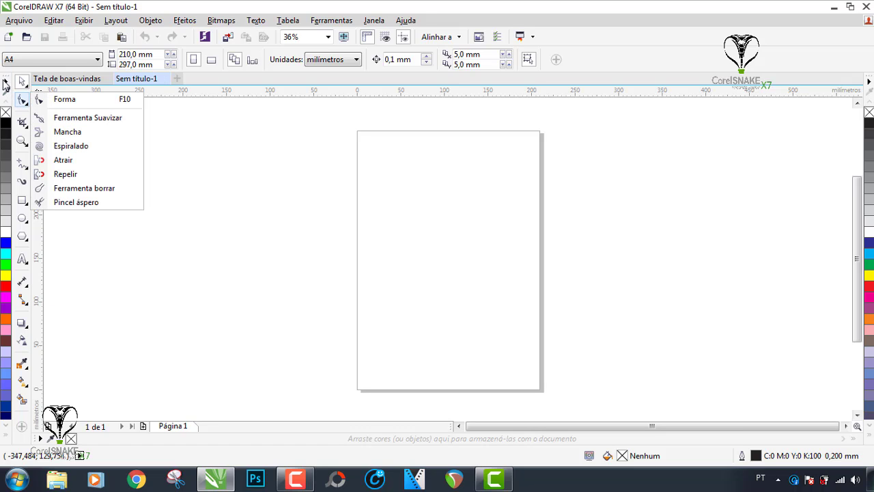
click(211, 239)
click(6, 88)
click(5, 83)
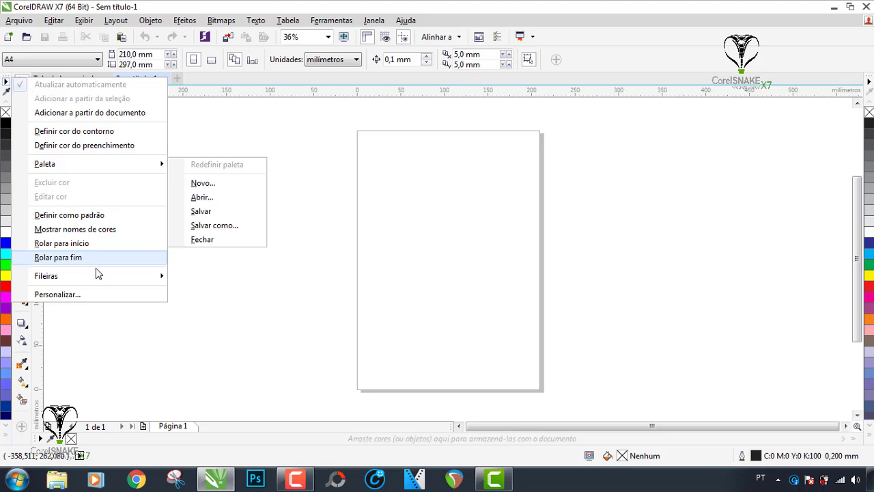
mouse_move(96, 275)
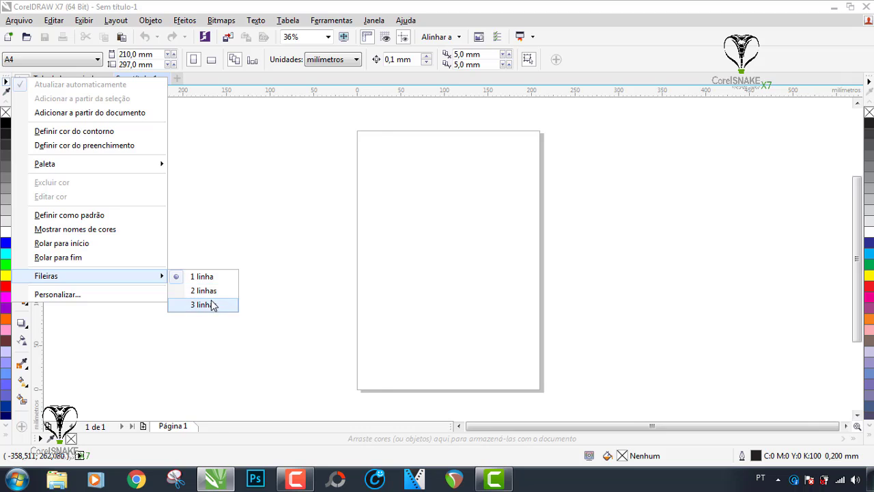
click(205, 305)
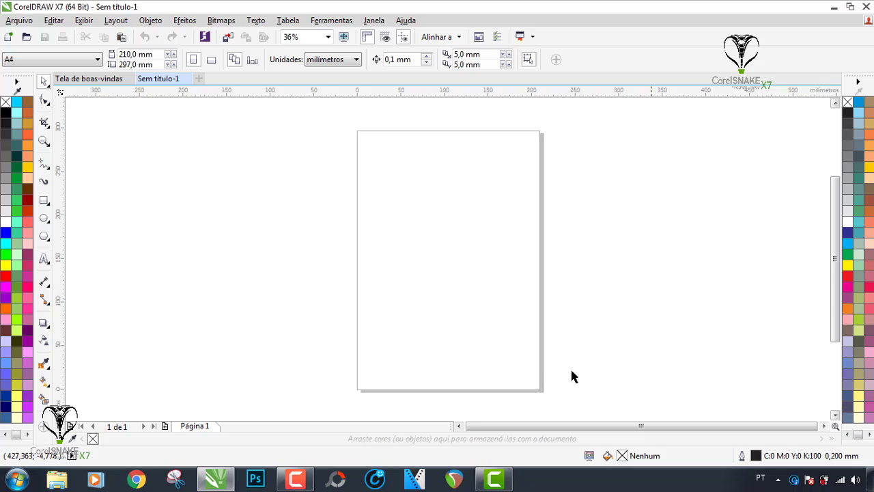
Step: Reopen the Object Manager with Página 1's layers, add Alinhar e distribuir, and return to Object Manager
click(151, 20)
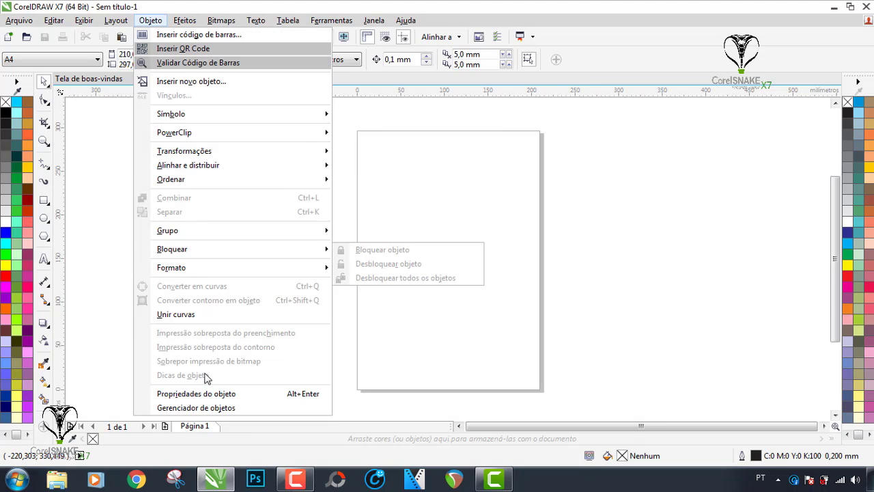
click(220, 408)
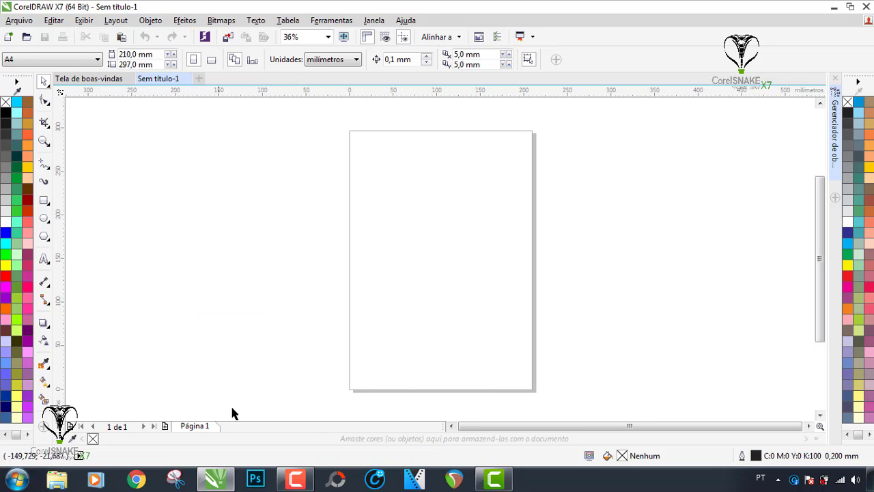
click(835, 134)
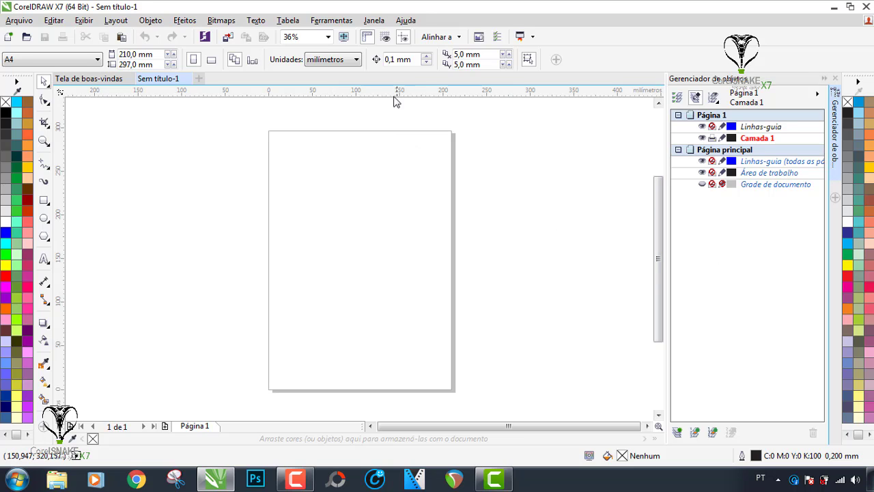
click(374, 21)
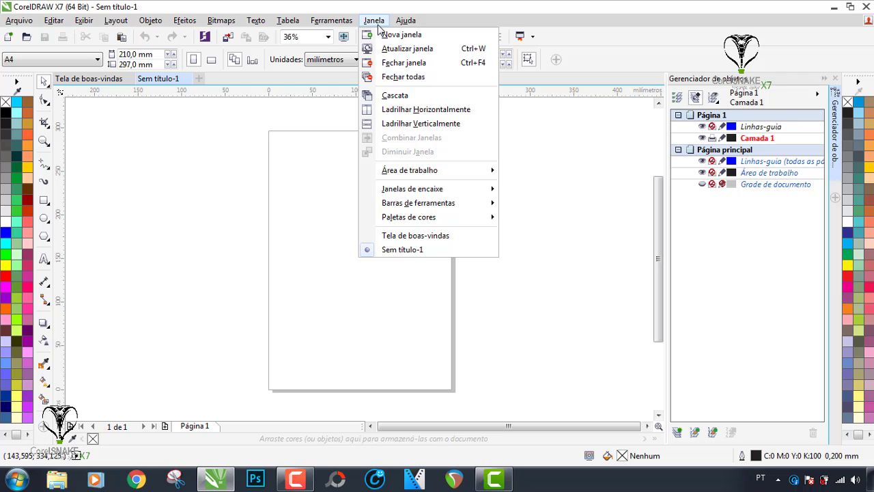
mouse_move(413, 188)
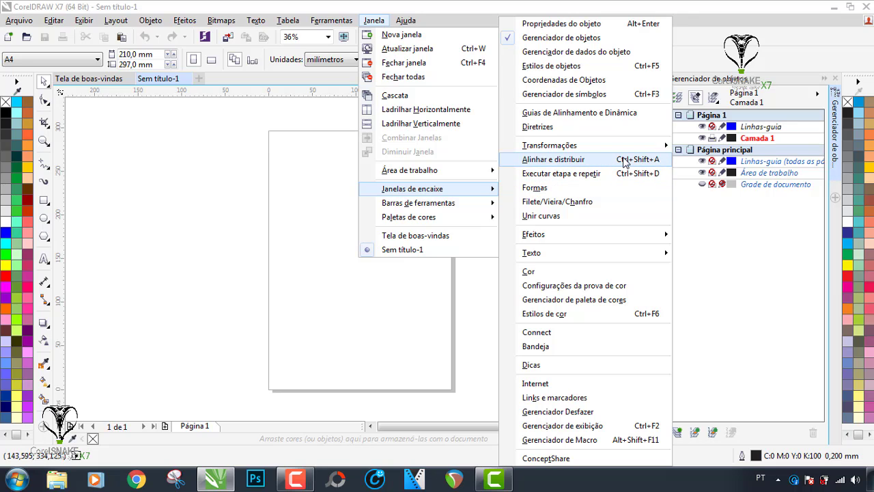
click(623, 161)
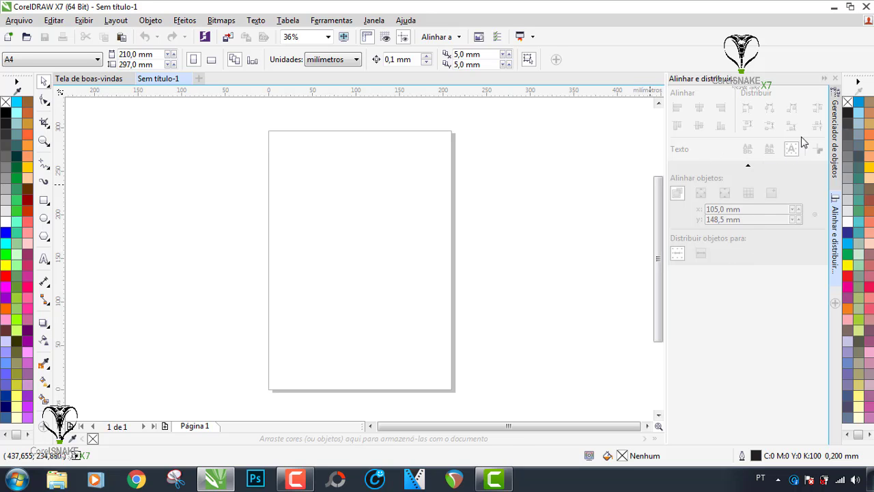
click(834, 137)
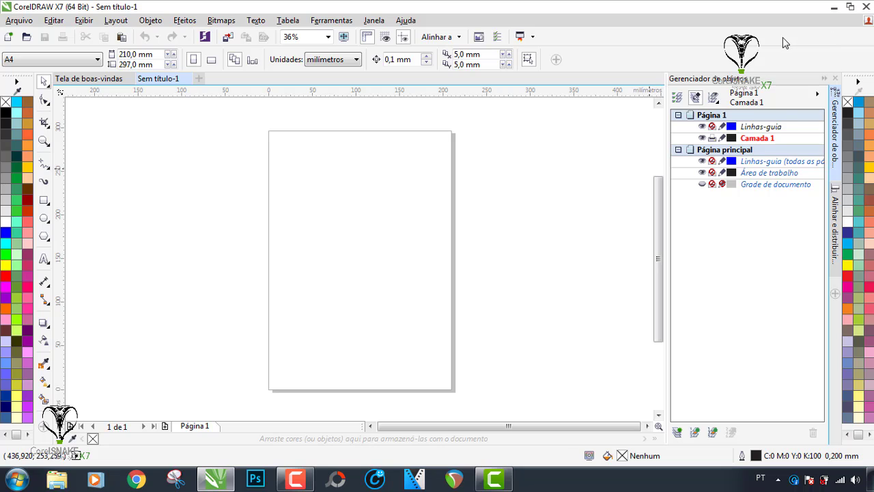
Step: Turn on the Texto toolbar and dock it in the top toolbar row
click(372, 21)
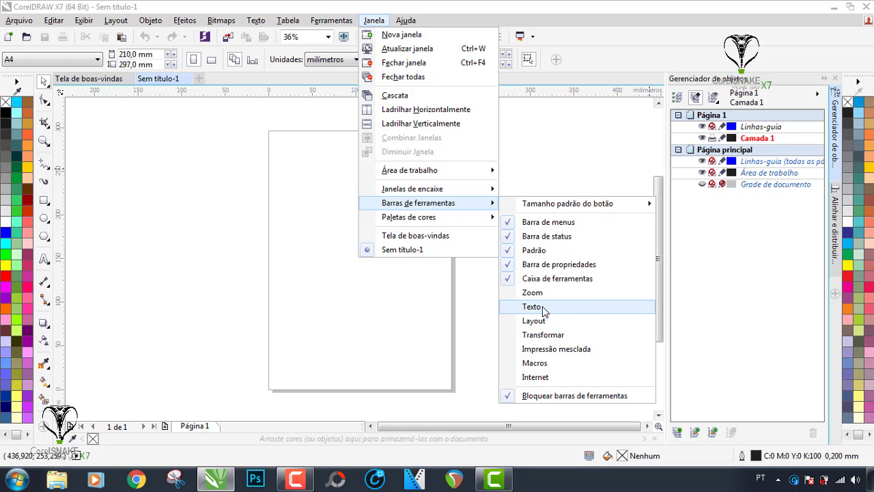
click(532, 306)
mouse_move(308, 73)
mouse_down()
mouse_move(385, 222)
mouse_move(641, 73)
mouse_move(758, 38)
mouse_up()
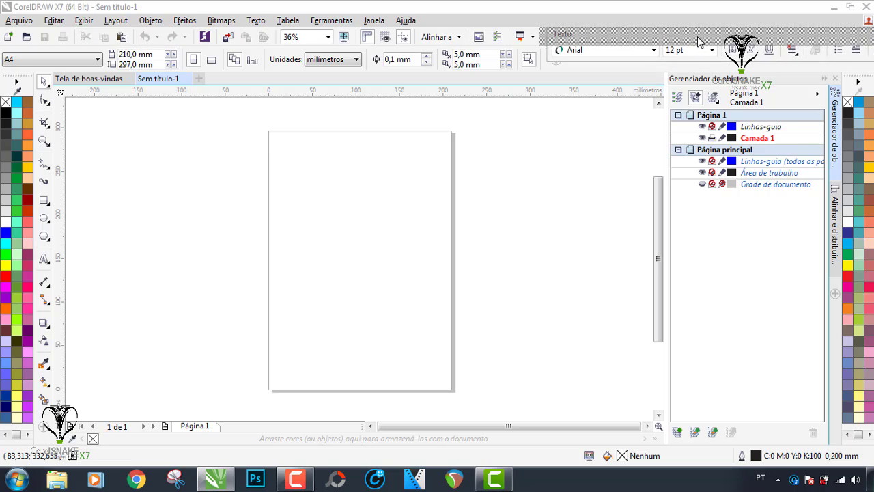
drag(729, 35, 699, 43)
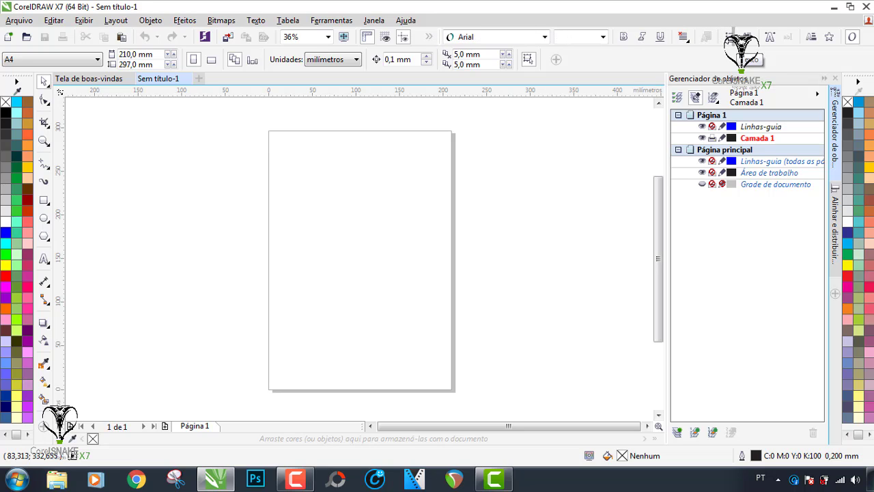
drag(723, 38, 736, 38)
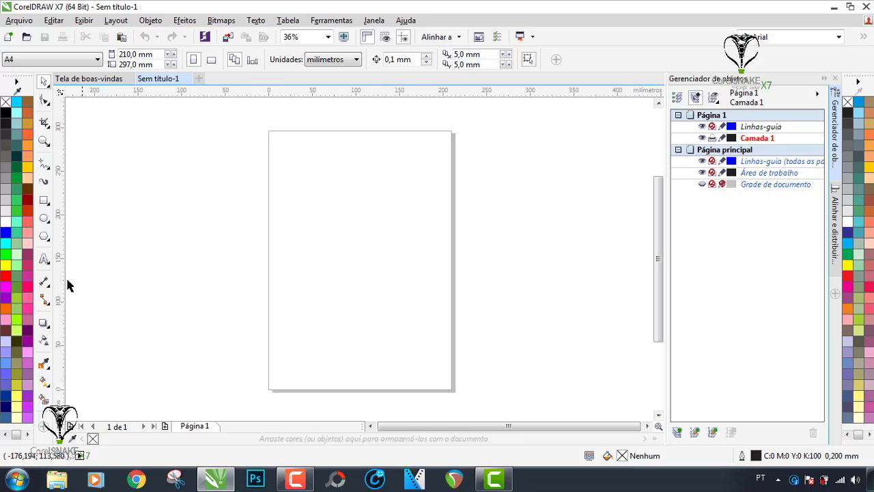
click(44, 259)
click(342, 227)
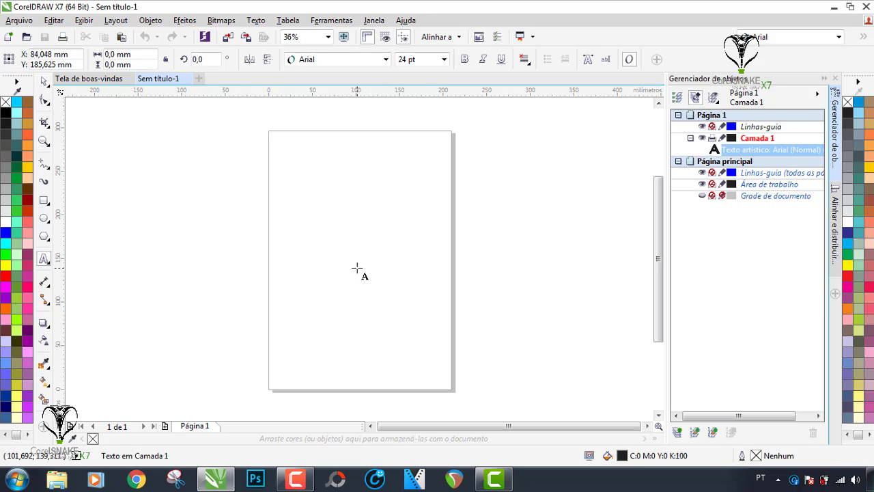
text(casa)
key(Escape)
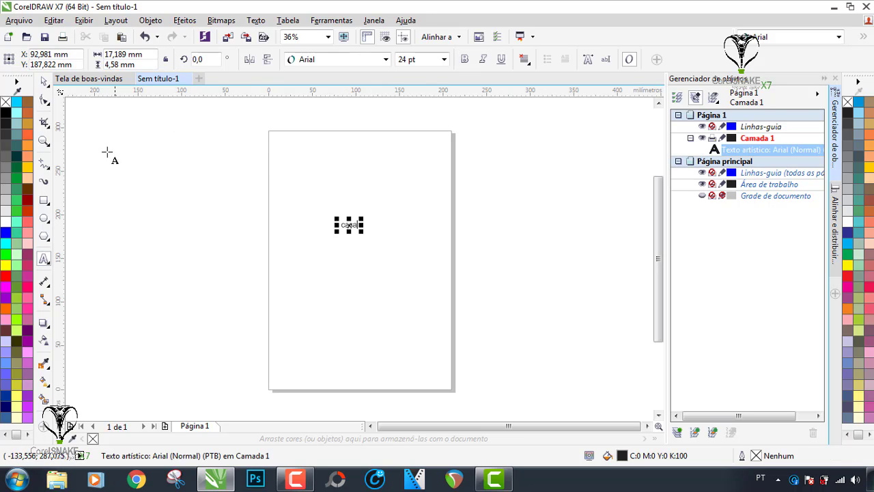
click(44, 81)
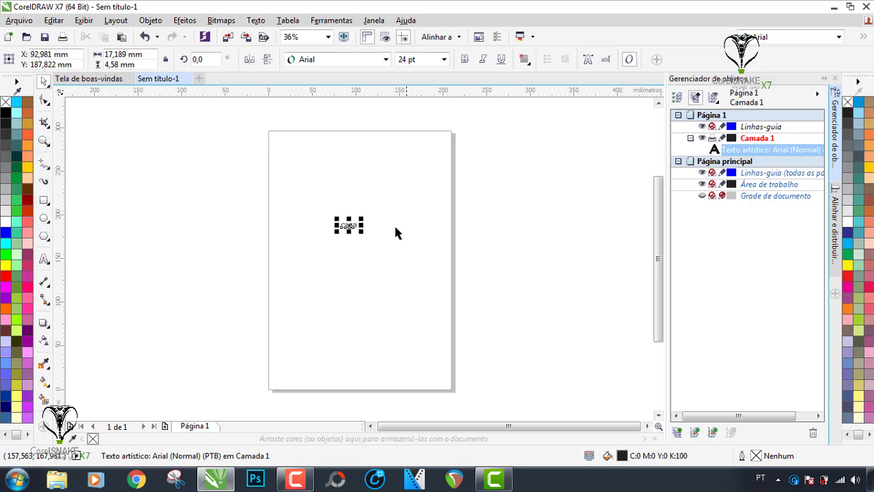
mouse_move(363, 218)
mouse_down()
mouse_move(417, 187)
mouse_move(419, 230)
mouse_up()
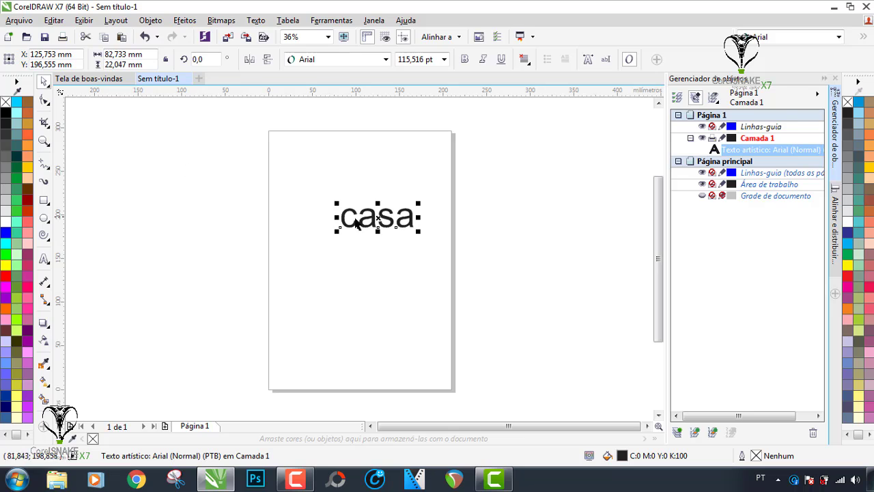
mouse_move(339, 201)
mouse_down()
mouse_move(290, 165)
mouse_move(295, 182)
mouse_up()
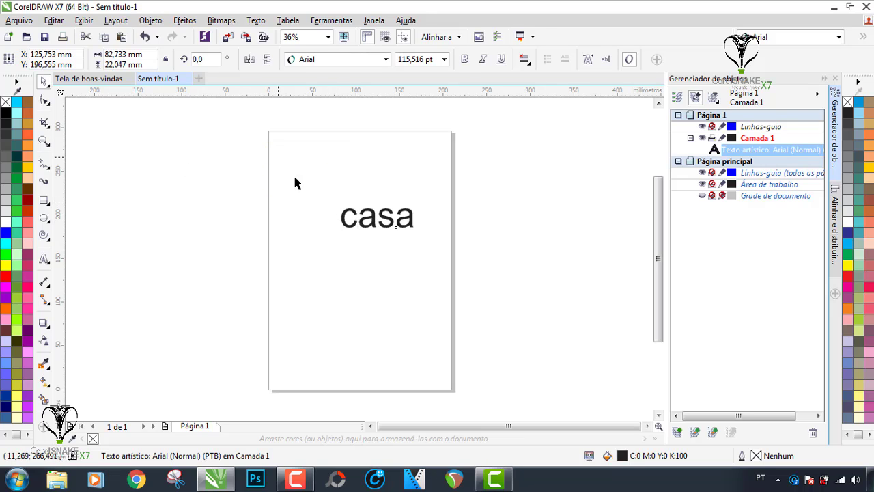
click(346, 215)
drag(338, 204, 278, 166)
click(837, 38)
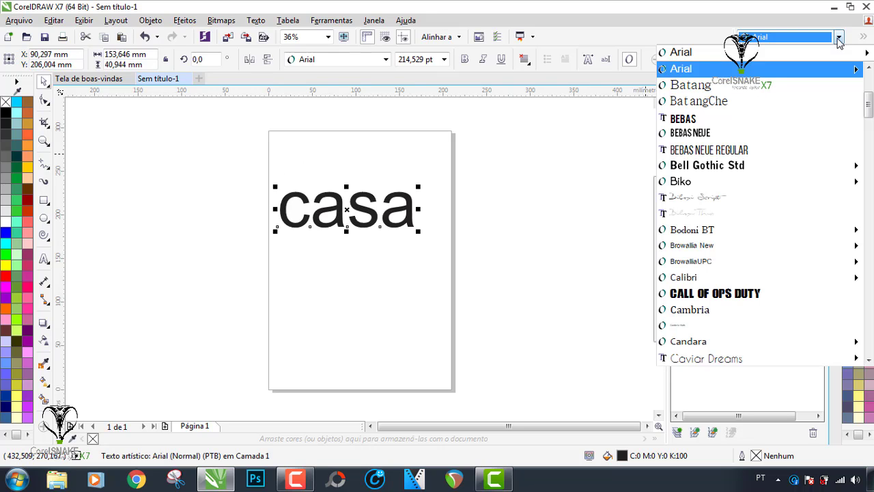
click(783, 119)
click(386, 60)
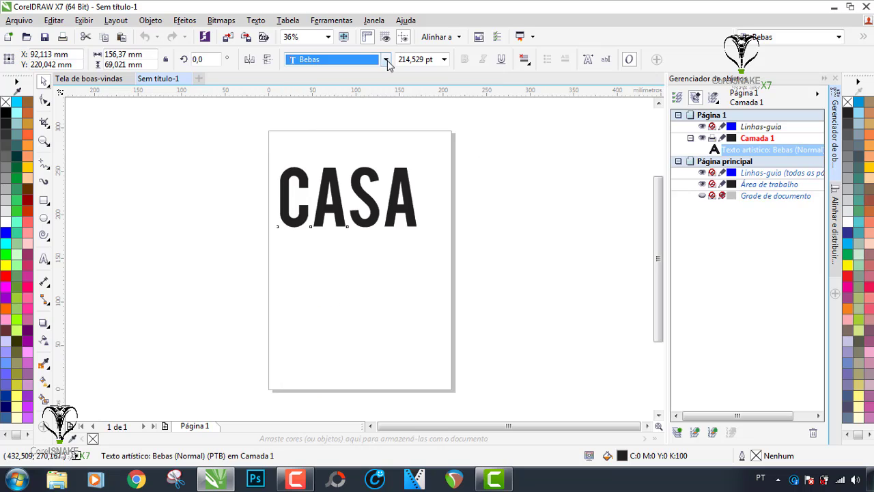
key(Return)
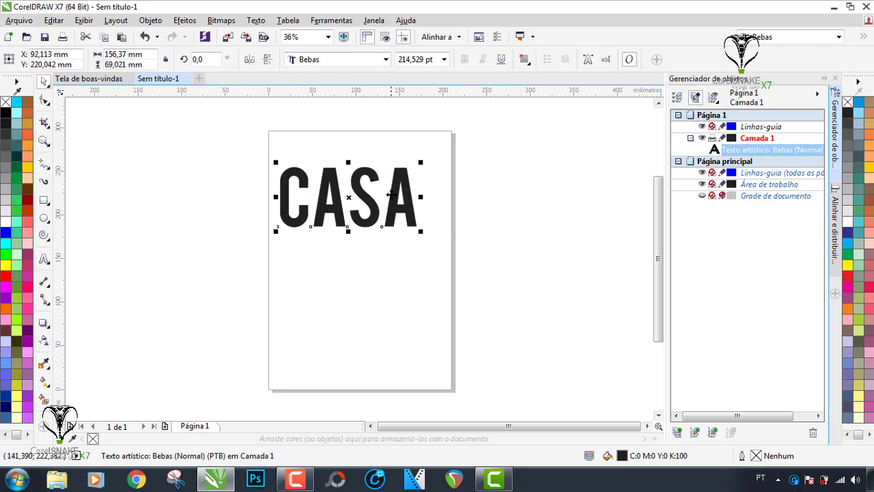
drag(390, 194, 399, 212)
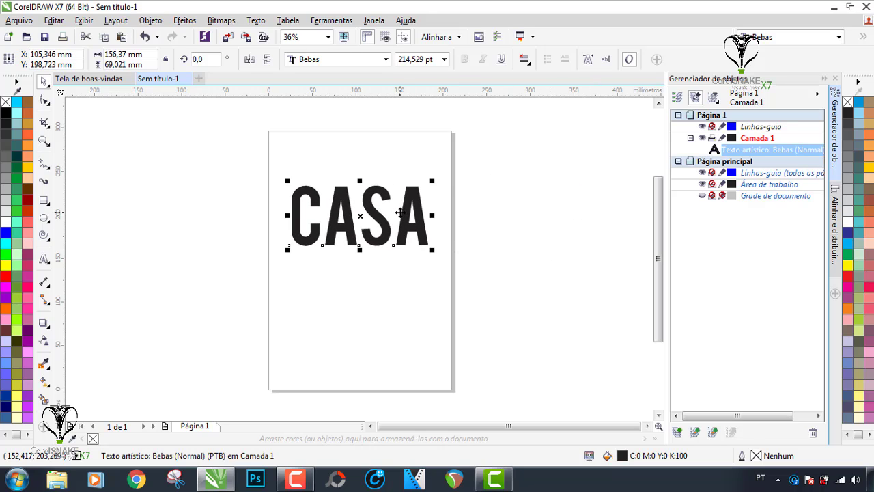
key(Delete)
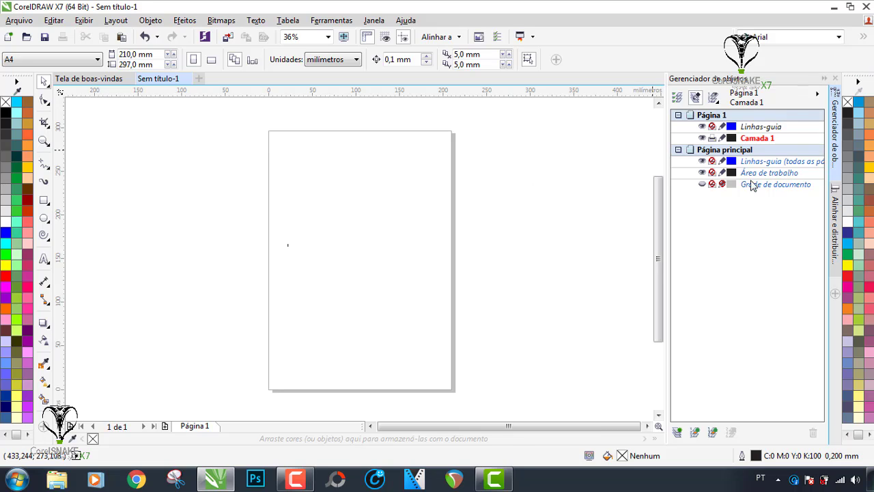
Step: Create a new custom palette named VIDEO AULA and save it in Minhas paletas
click(858, 82)
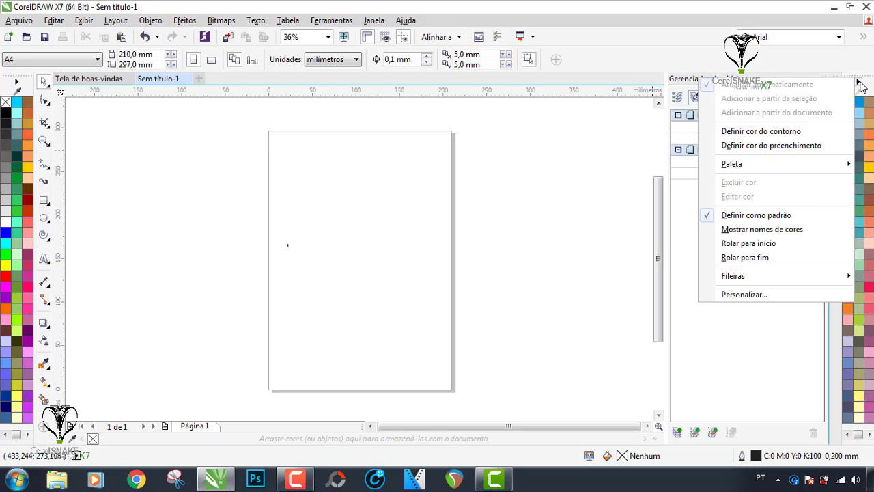
mouse_move(732, 164)
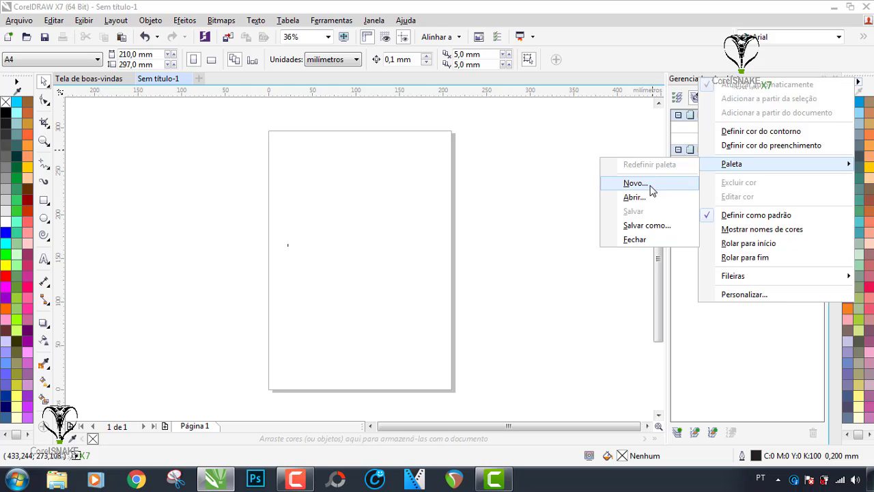
click(653, 183)
text(PALETA VIDEO AULA)
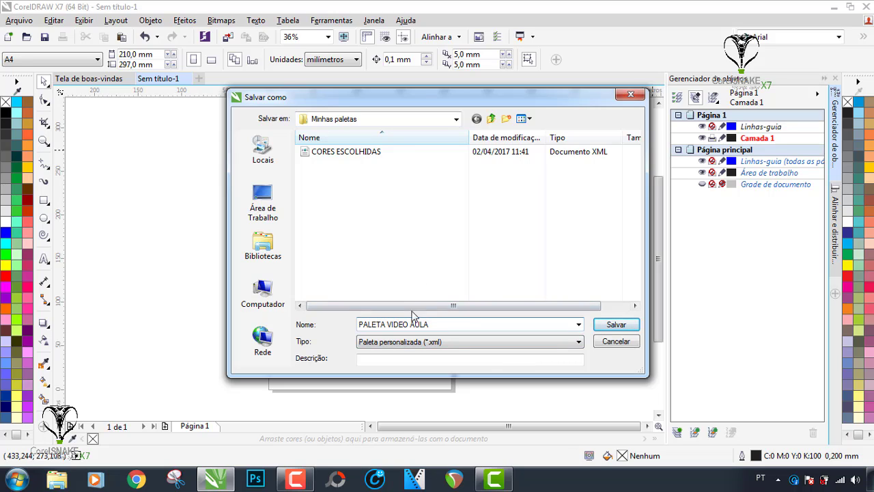
drag(388, 326, 346, 321)
key(Delete)
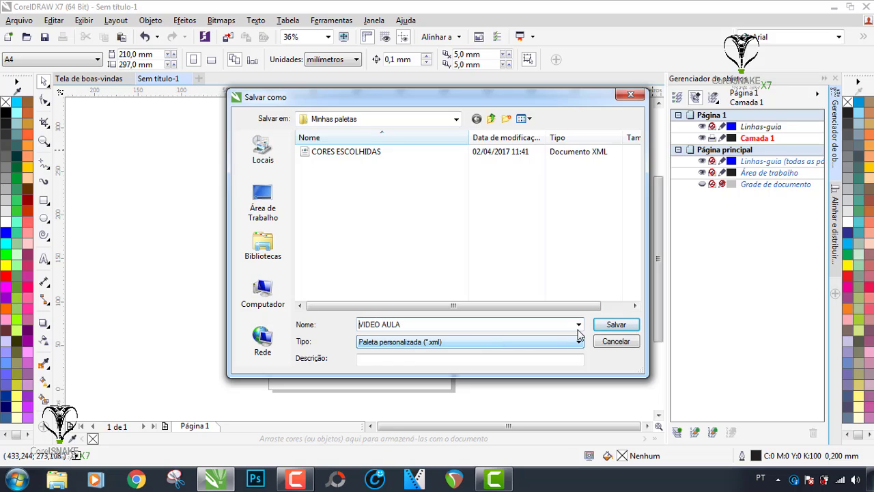
click(616, 325)
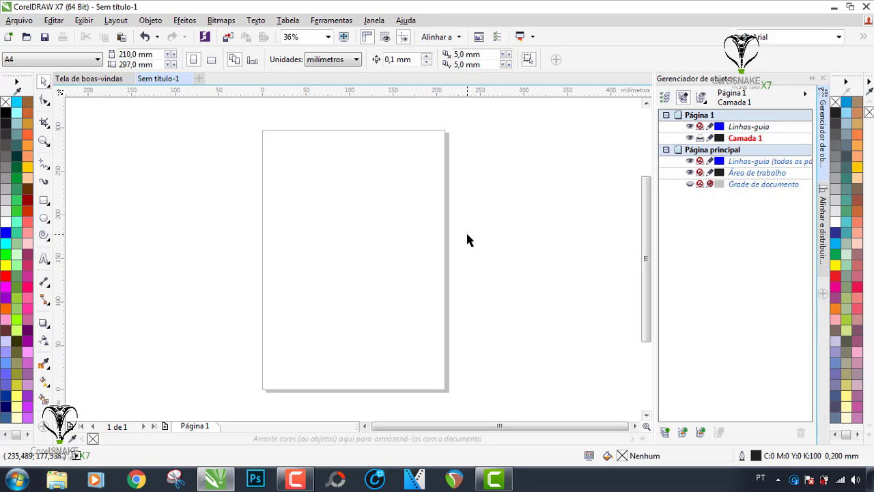
Step: Drag the teste image from the desktop onto the CorelDRAW page
key(super+d)
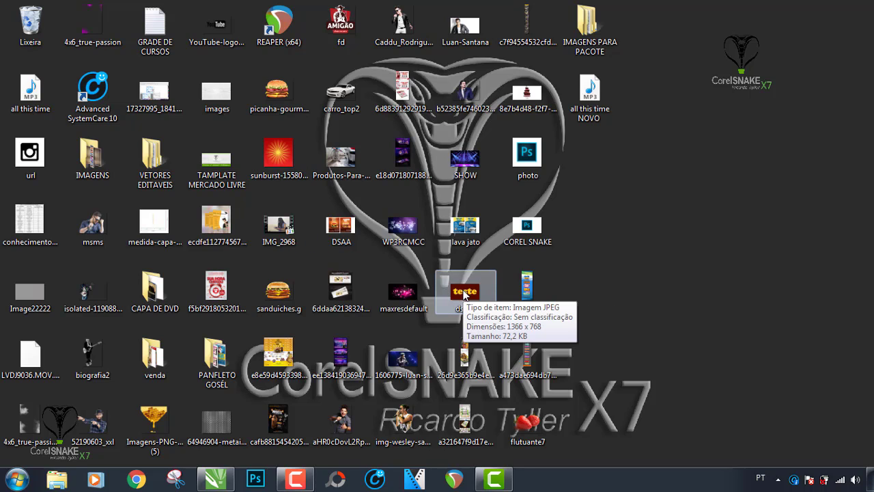
drag(465, 294, 217, 485)
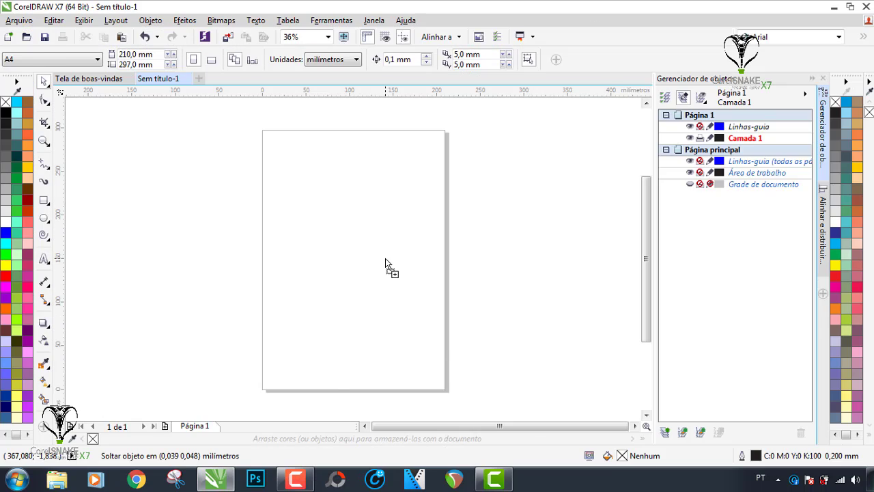
drag(218, 485, 385, 258)
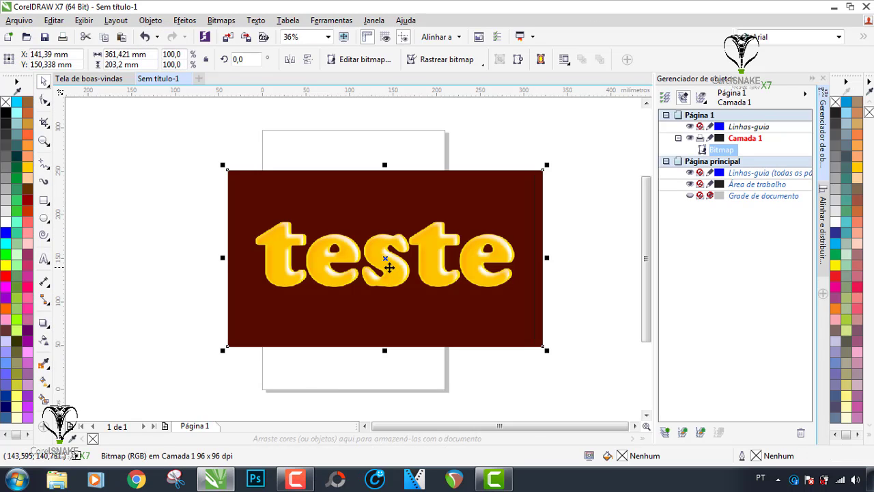
scroll(321, 254, up, 3)
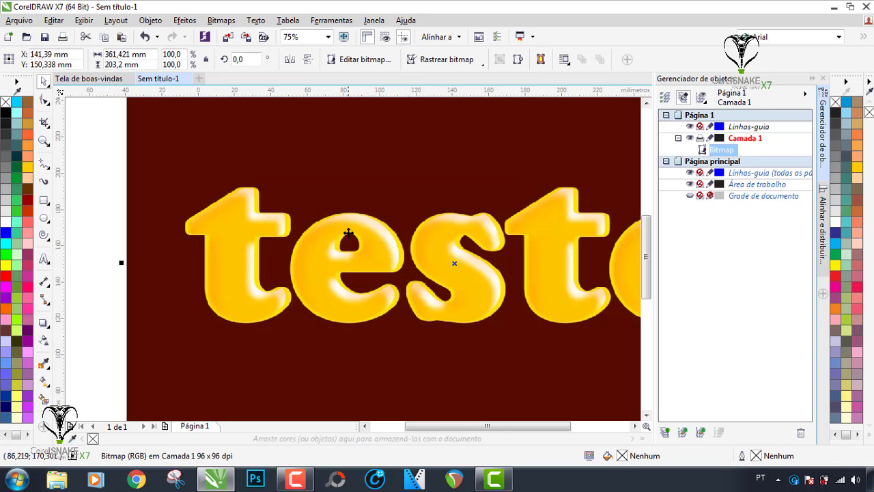
scroll(402, 205, down, 3)
scroll(403, 204, up, 2)
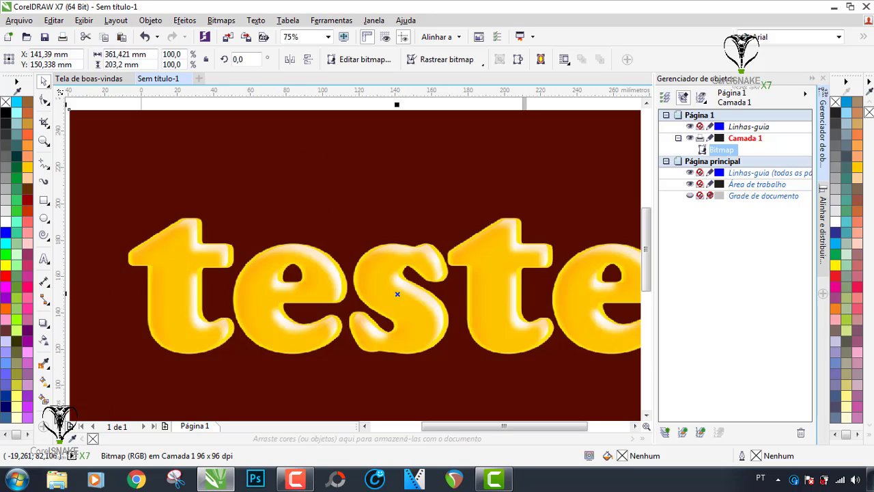
Step: Sample the dark-red background, add it to the right palette, and delete the teste bitmap
click(43, 362)
click(250, 182)
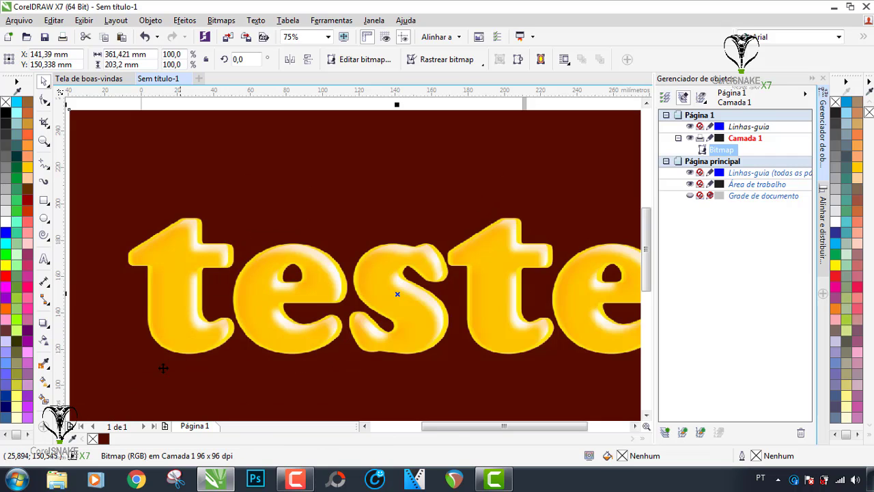
drag(104, 442, 868, 121)
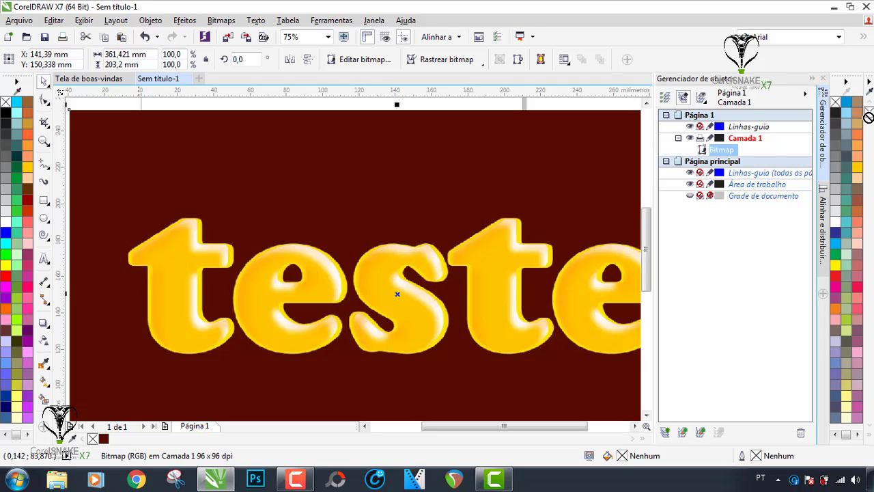
drag(870, 122, 869, 124)
click(566, 152)
key(Delete)
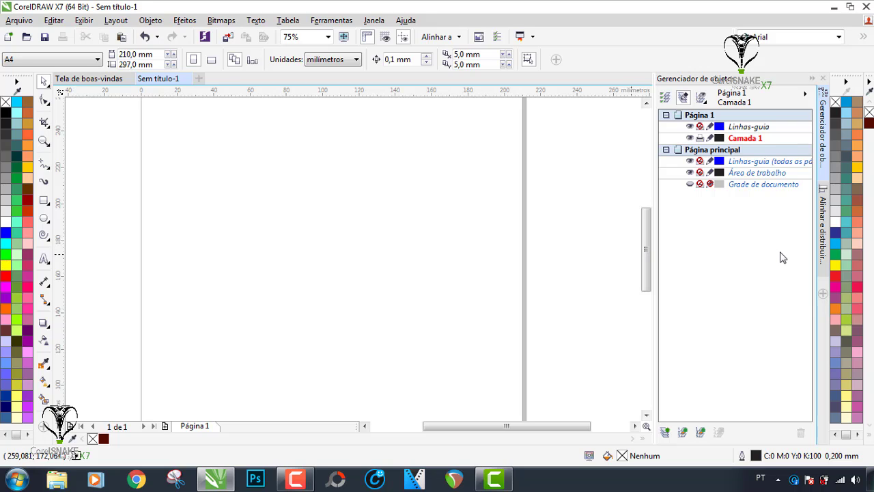
Step: Switch the right-side docker to the Alinhar e distribuir panel
click(826, 220)
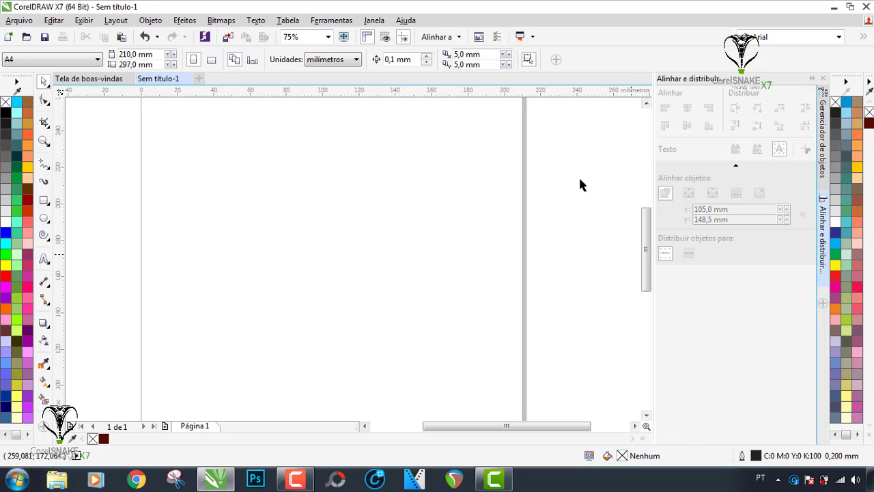
Step: Draw two rectangles side by side and align their centres vertically with Align and Distribute
click(44, 201)
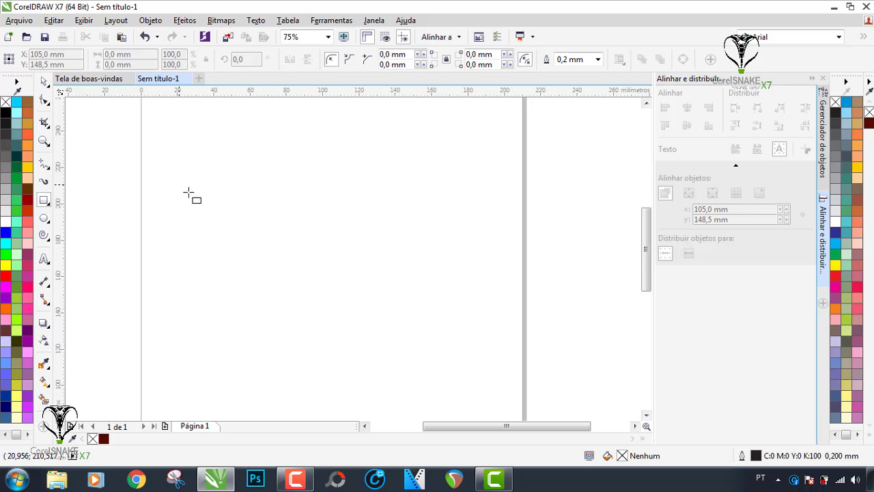
drag(179, 184, 247, 232)
drag(288, 190, 341, 240)
key(space)
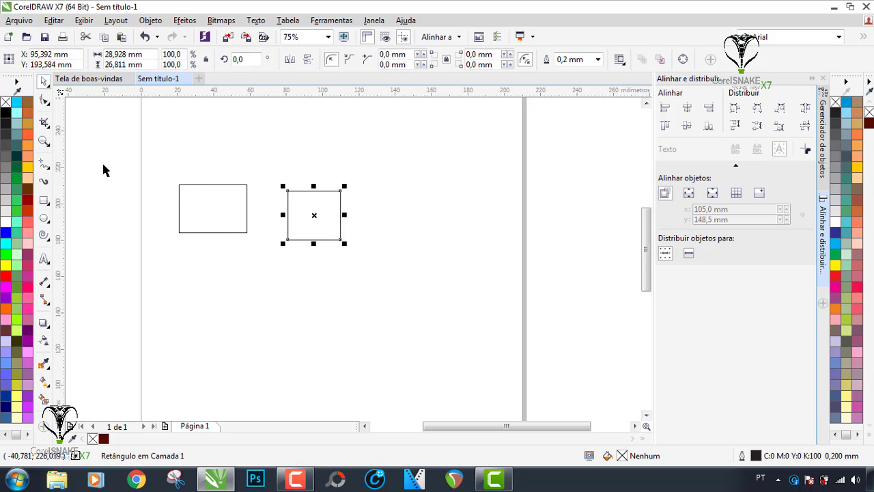
drag(112, 156, 352, 251)
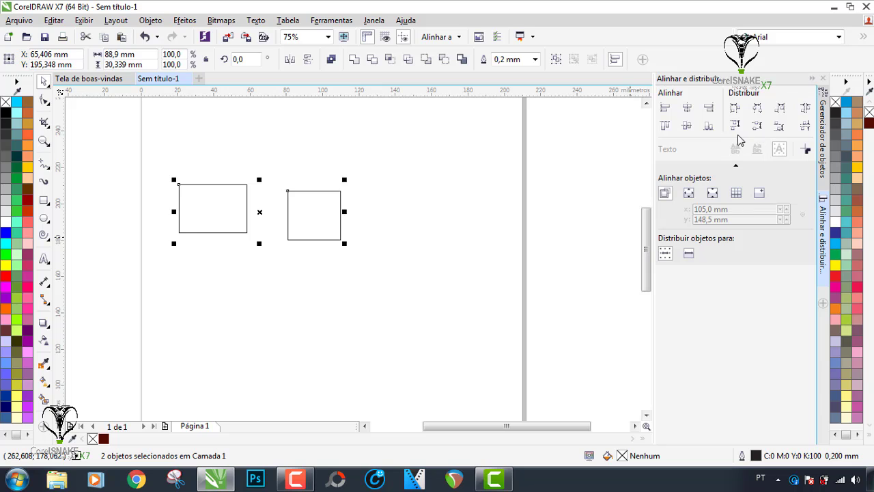
click(687, 126)
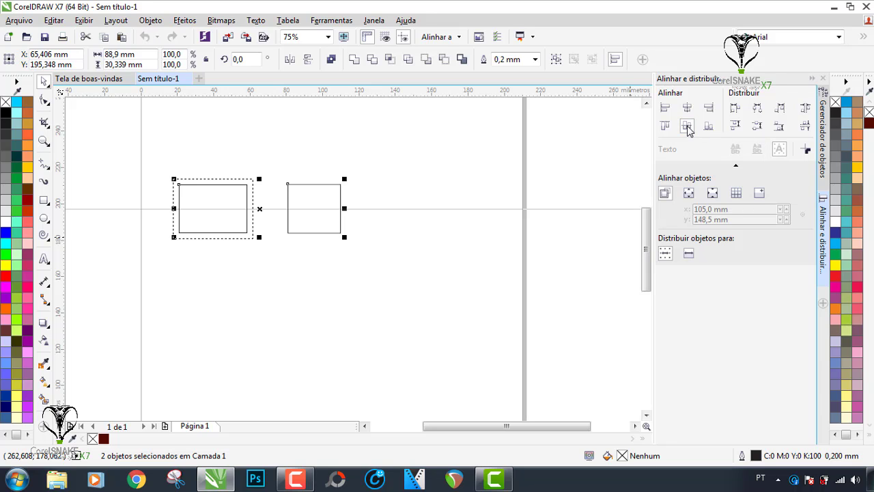
drag(168, 164, 367, 276)
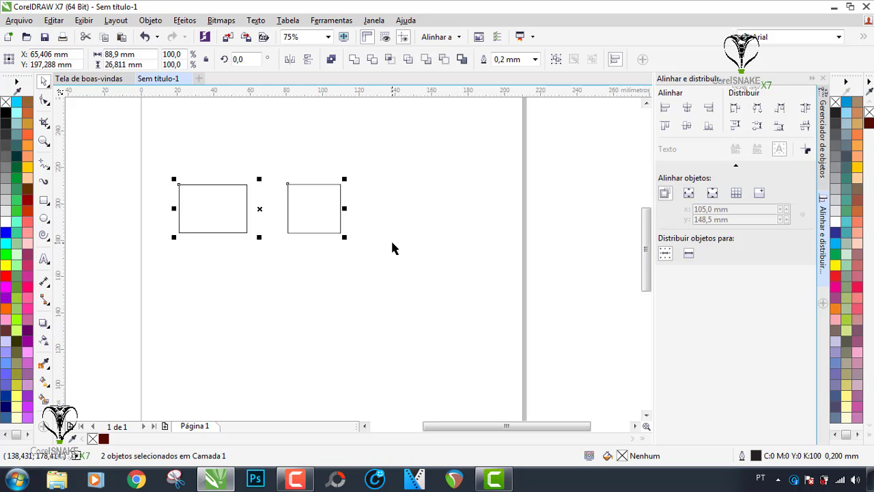
Step: Fill the left rectangle bright green, then duplicate it down-left and make the copy sea green
click(392, 248)
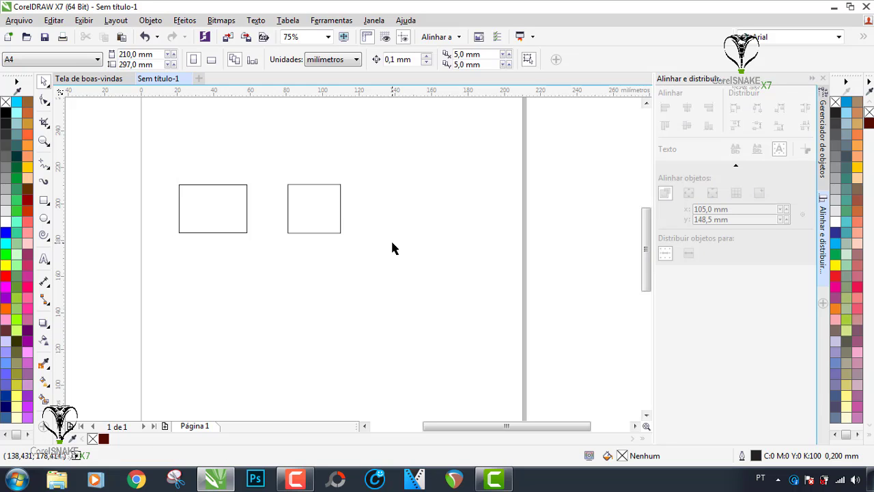
click(244, 218)
click(6, 254)
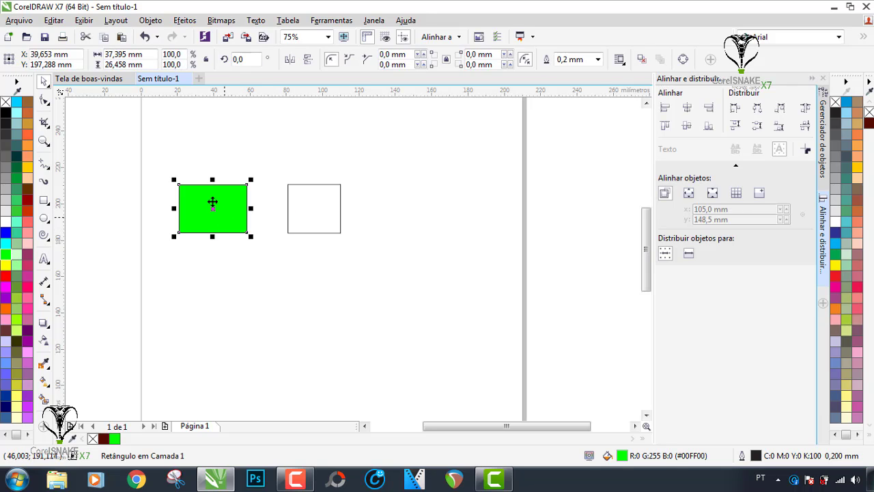
click(163, 203)
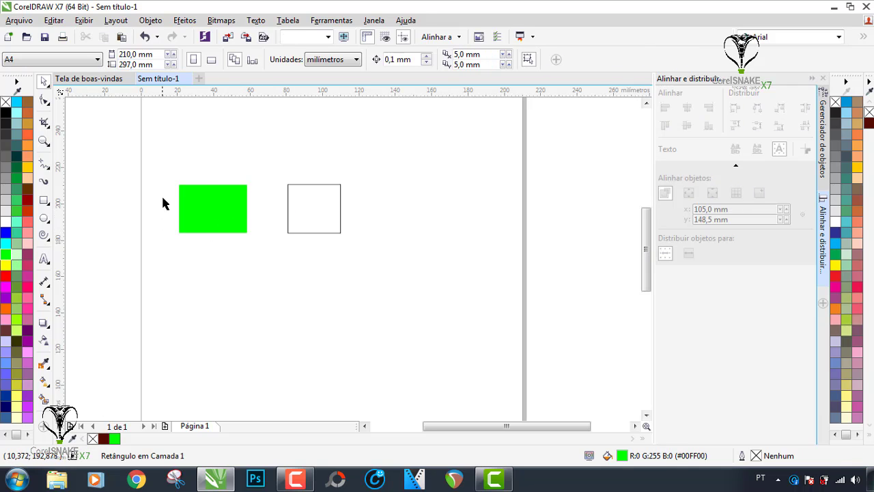
click(185, 217)
drag(210, 207, 183, 238)
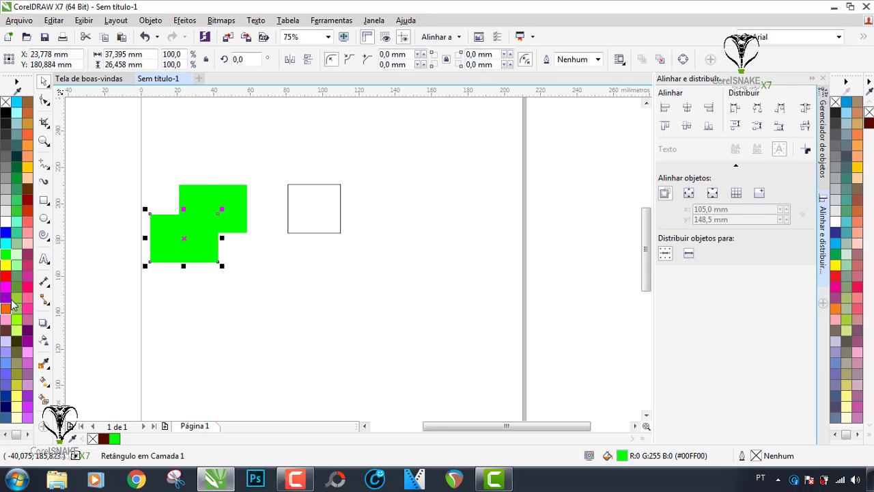
click(16, 189)
click(116, 183)
drag(96, 129, 275, 302)
Step: Duplicate the empty rectangle down-left, filling the upper one green and the lower one yellow
scroll(186, 194, up, 2)
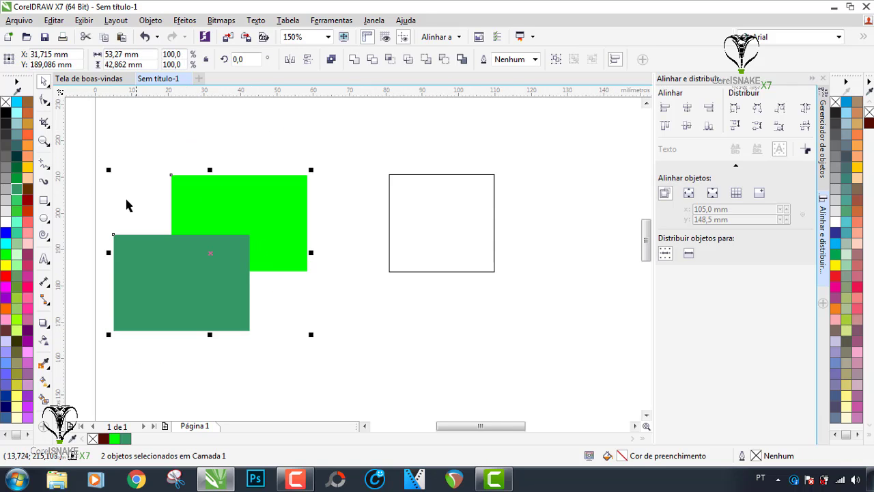
click(437, 239)
drag(444, 199, 408, 267)
click(441, 220)
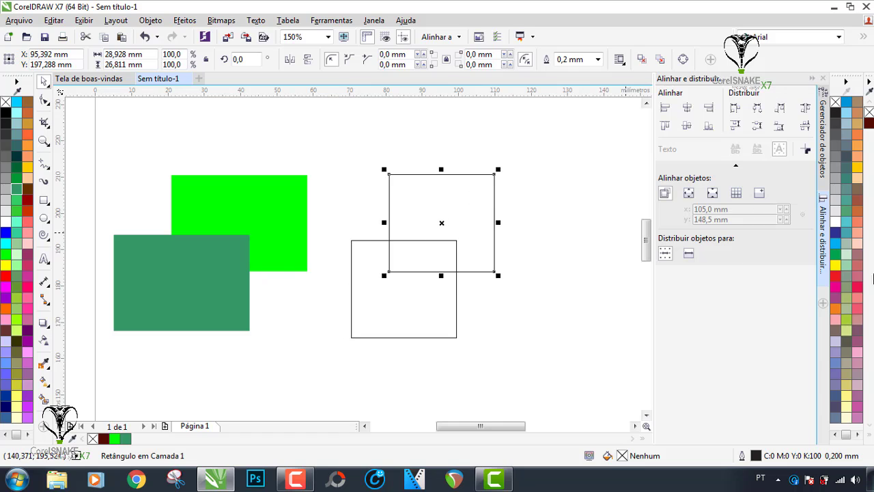
click(838, 257)
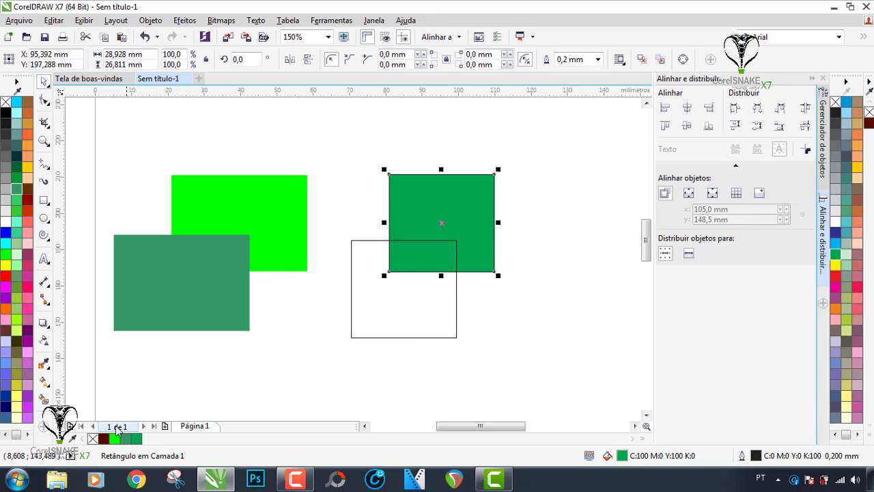
click(353, 326)
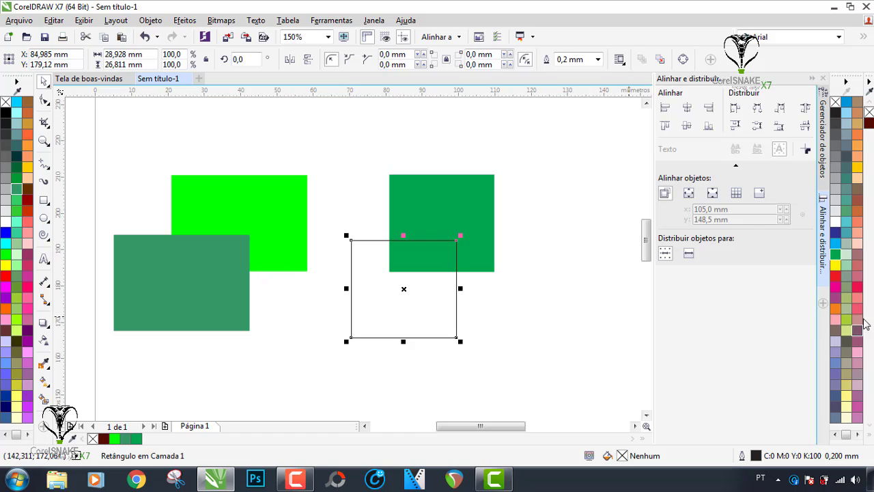
click(837, 265)
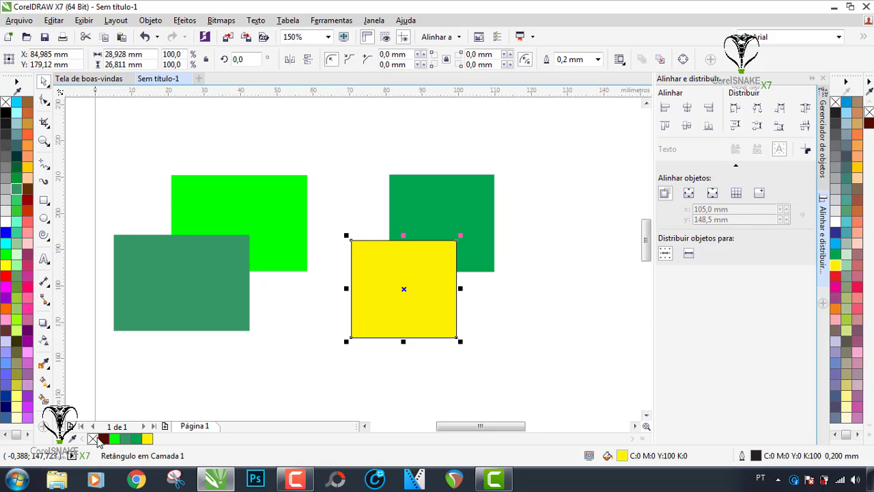
Step: Marquee-select groups of rectangles, ending with all four selected
drag(517, 140, 502, 197)
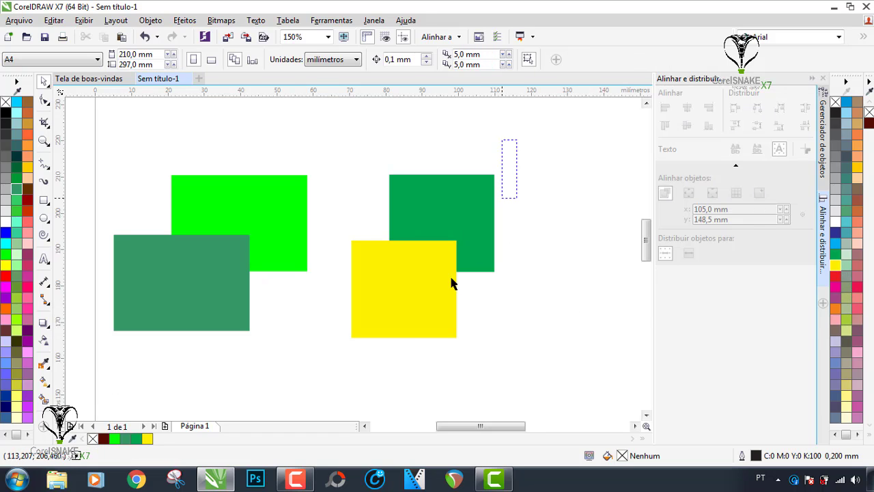
drag(462, 141, 279, 348)
drag(83, 158, 324, 348)
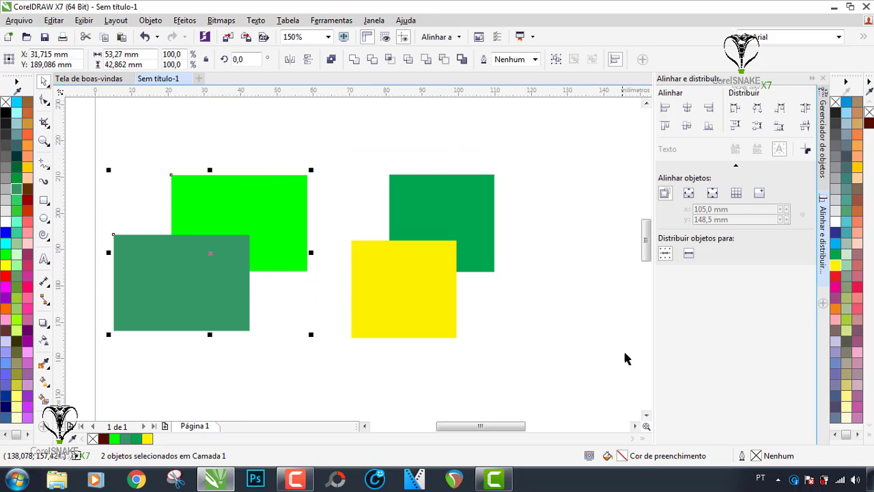
click(590, 366)
drag(577, 371, 96, 130)
Step: Delete the four selected rectangles, leaving the page empty
key(Delete)
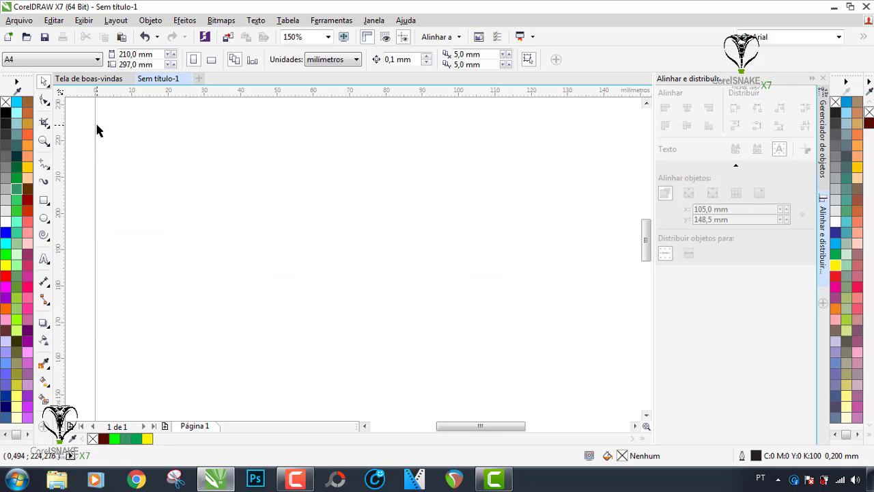